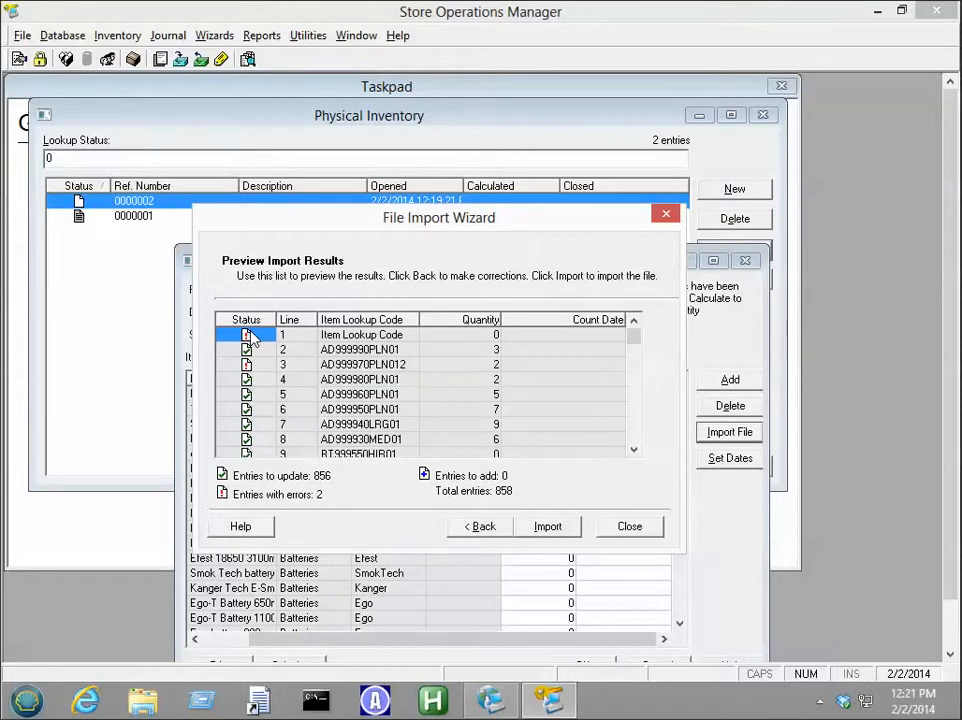
Check the lines flagged with errors in the import preview, then import the counted quantities.
click(334, 342)
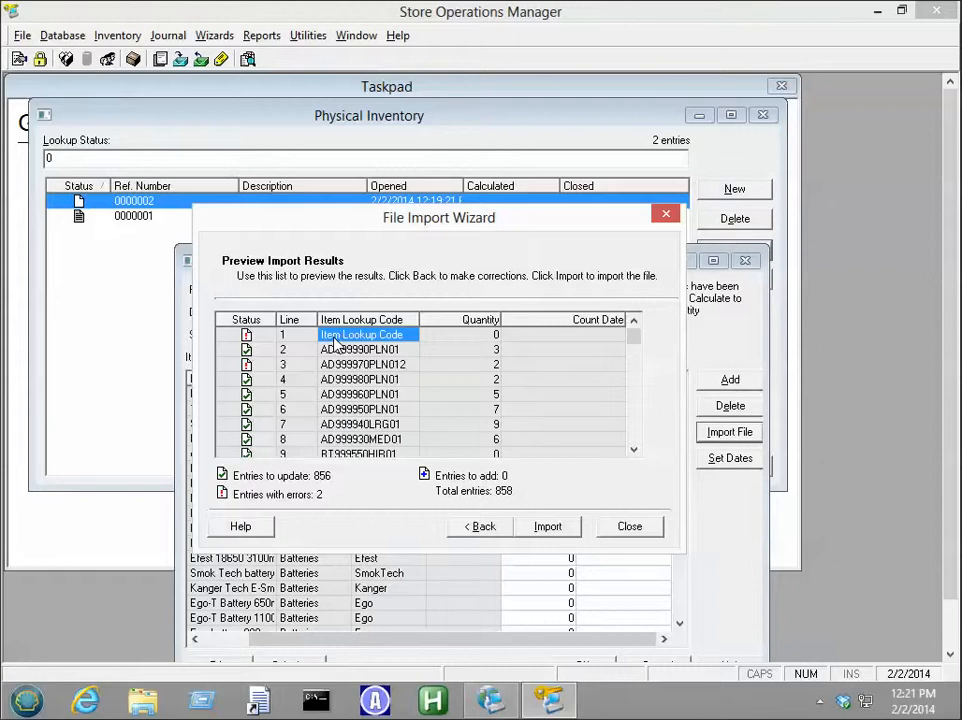
click(358, 365)
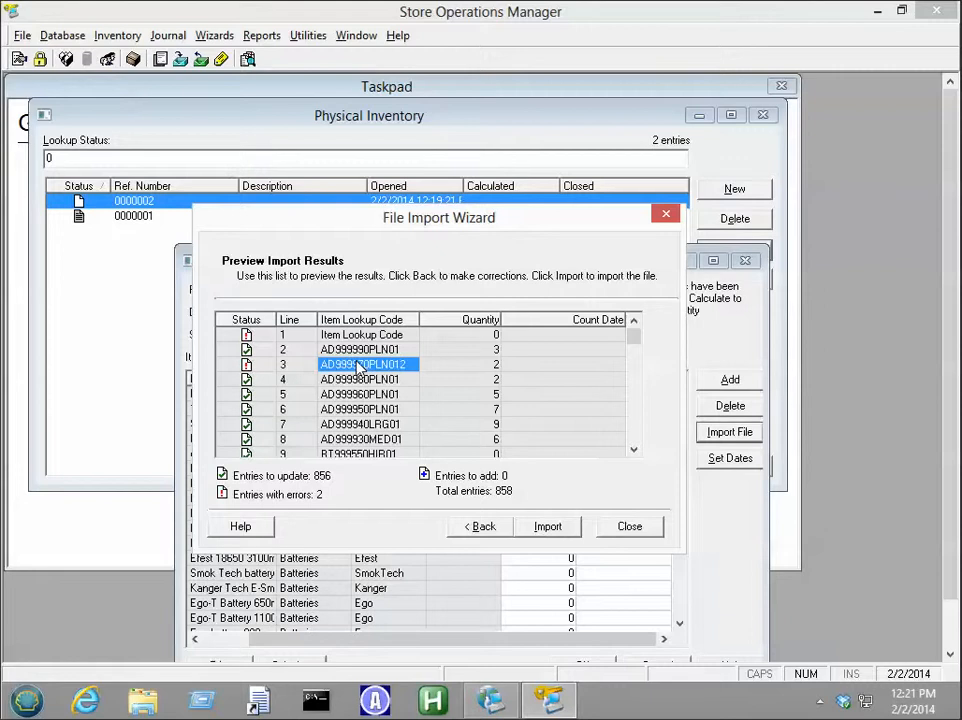
click(477, 368)
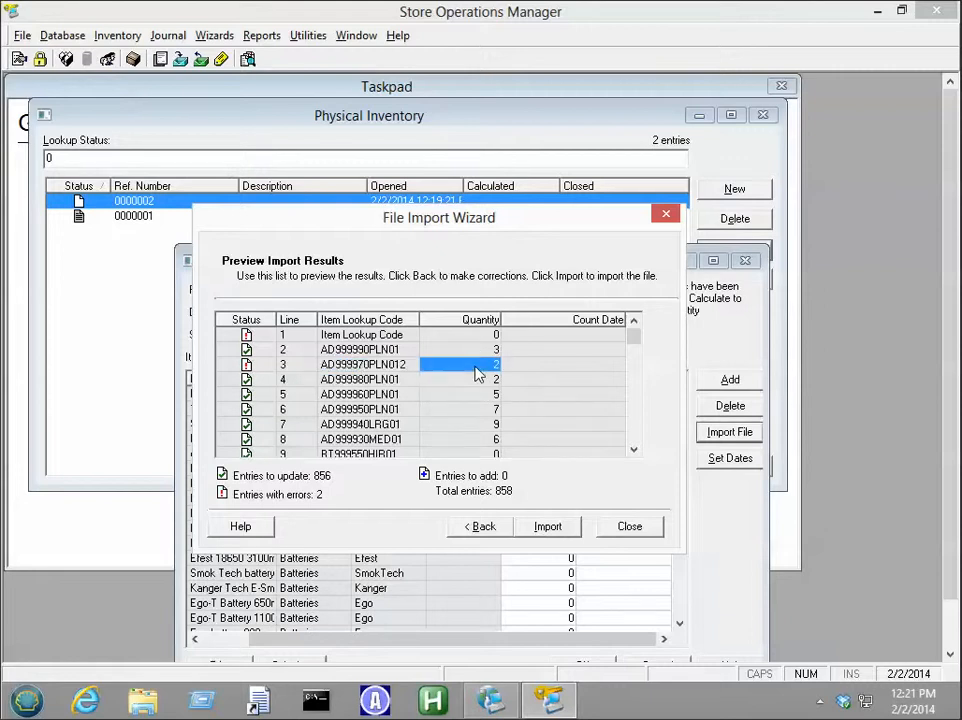
click(404, 367)
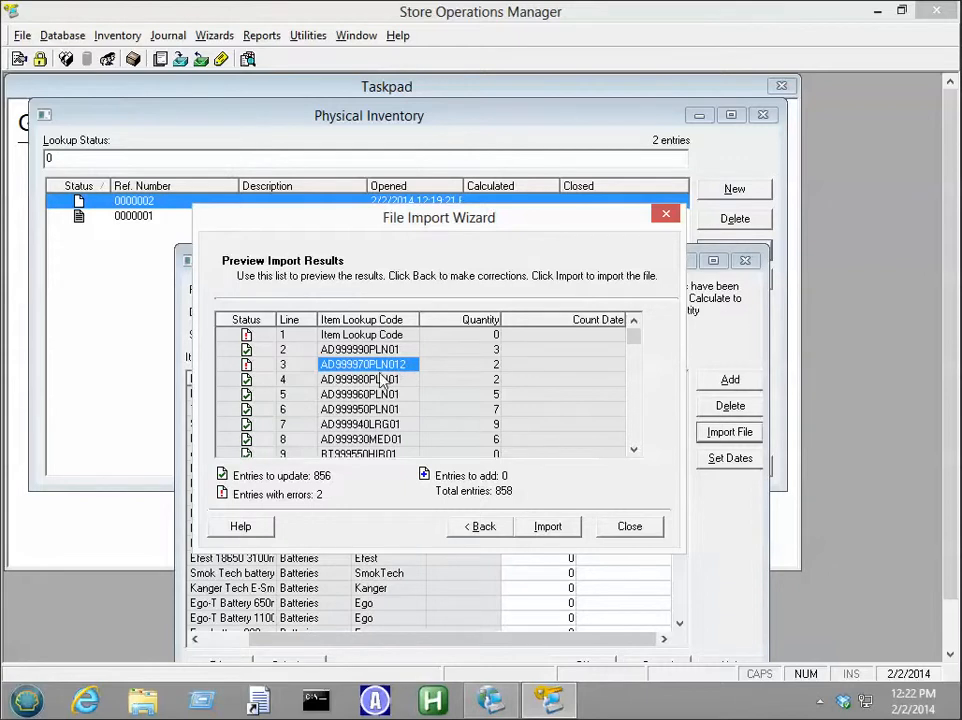
click(465, 368)
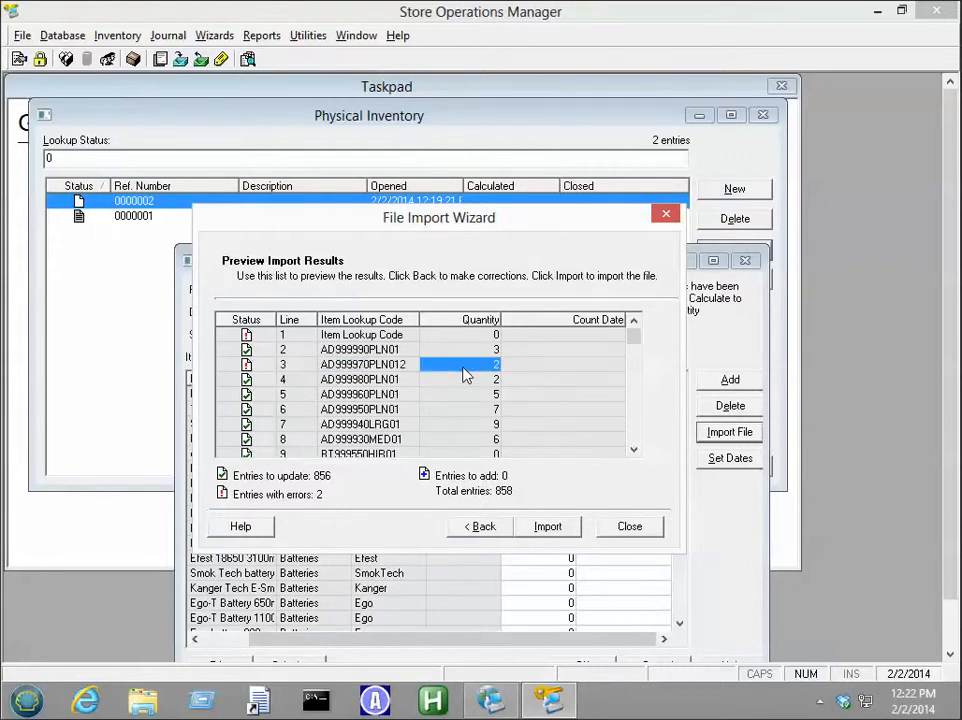
click(405, 368)
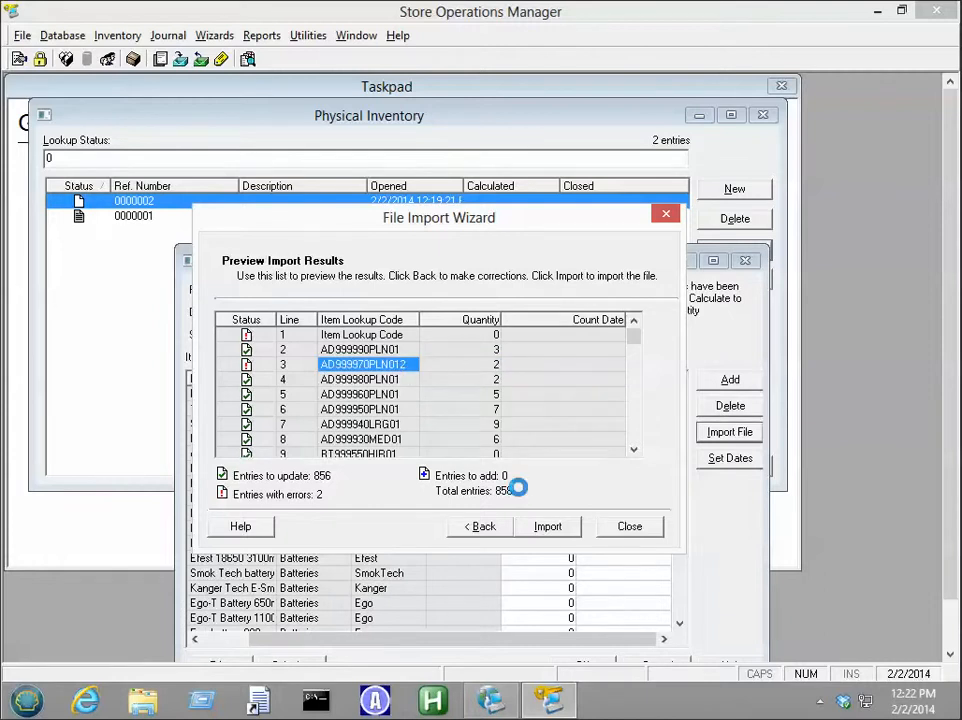
click(612, 336)
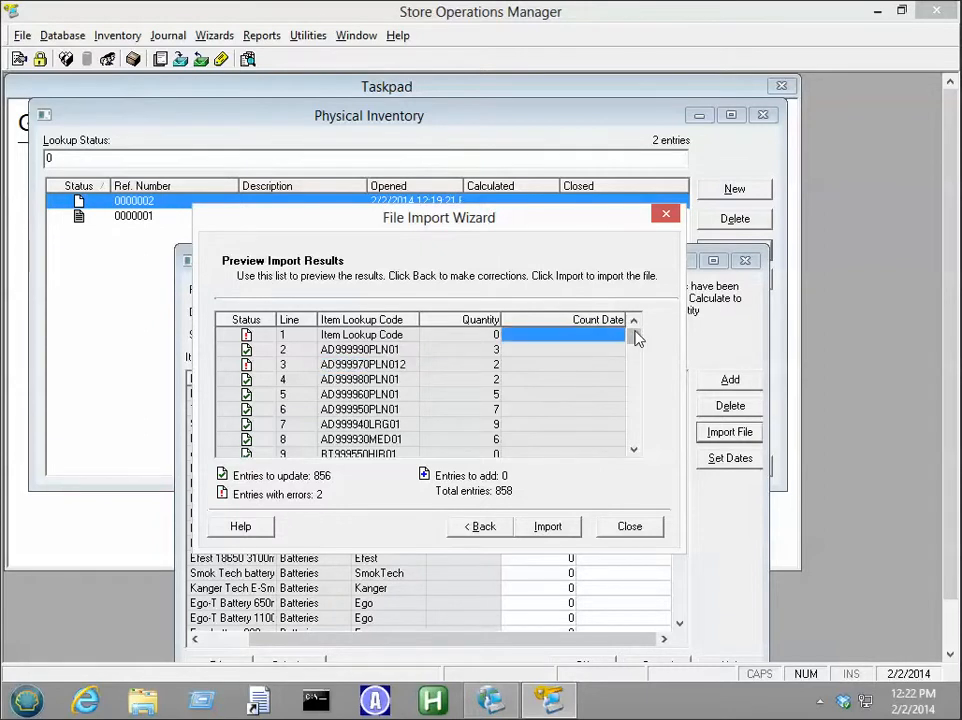
drag(638, 342, 636, 314)
click(548, 525)
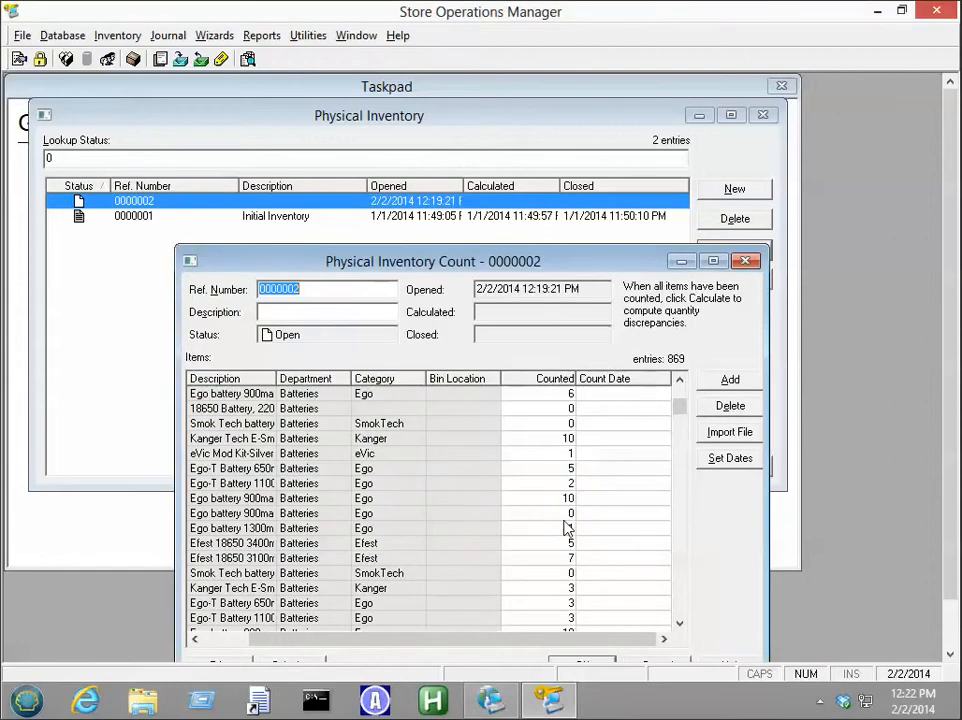
Review the imported Counted quantities across the item list and save physical inventory count 0000002.
drag(680, 404, 680, 393)
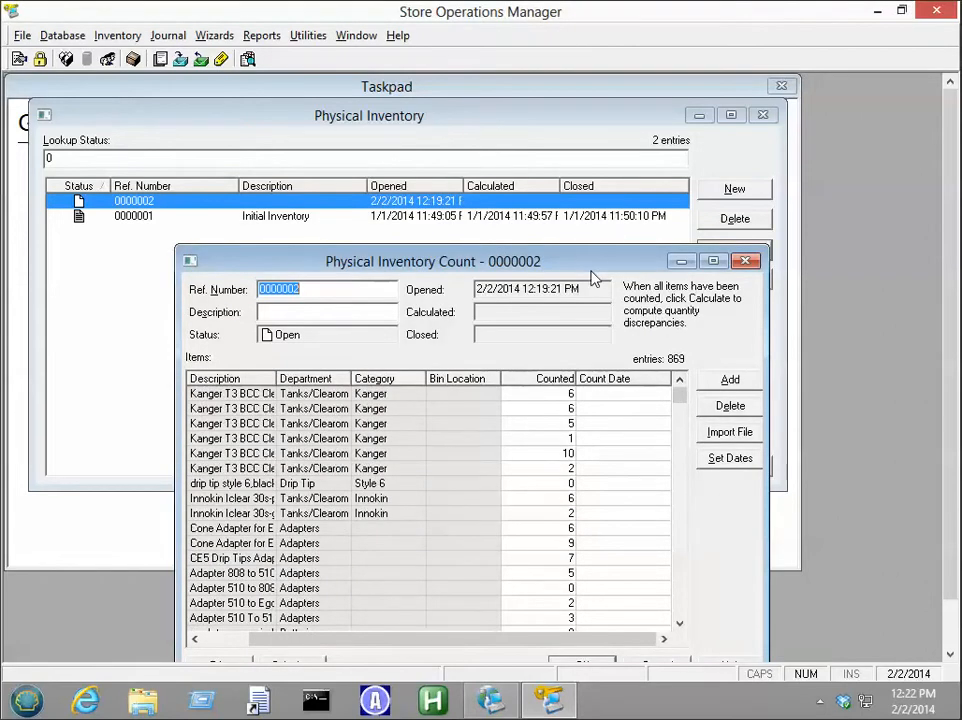
drag(590, 260, 578, 182)
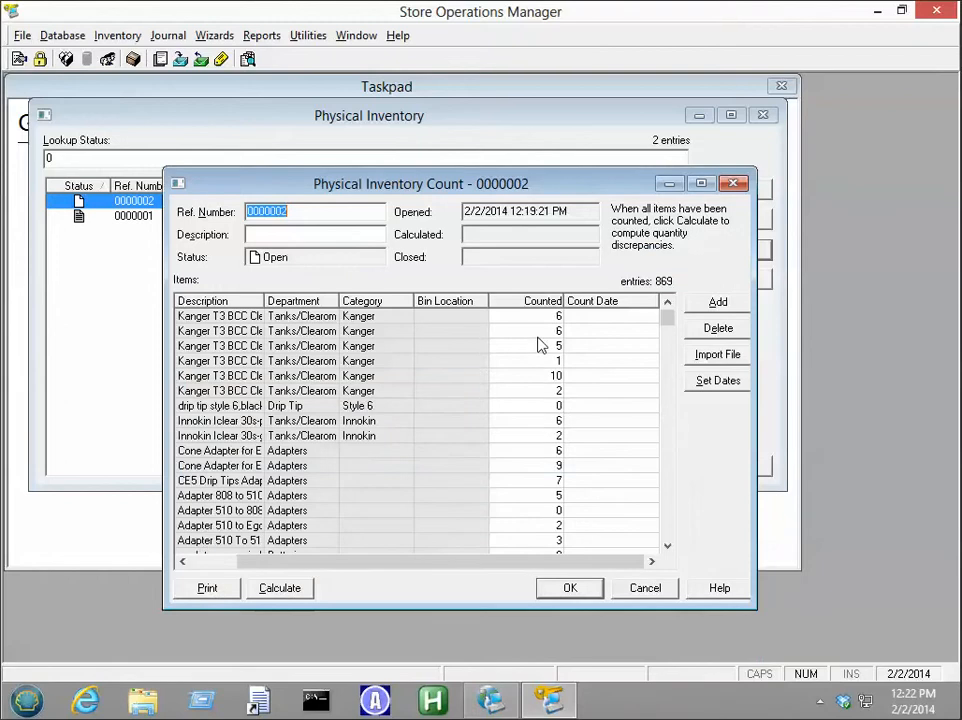
click(541, 334)
drag(668, 320, 663, 485)
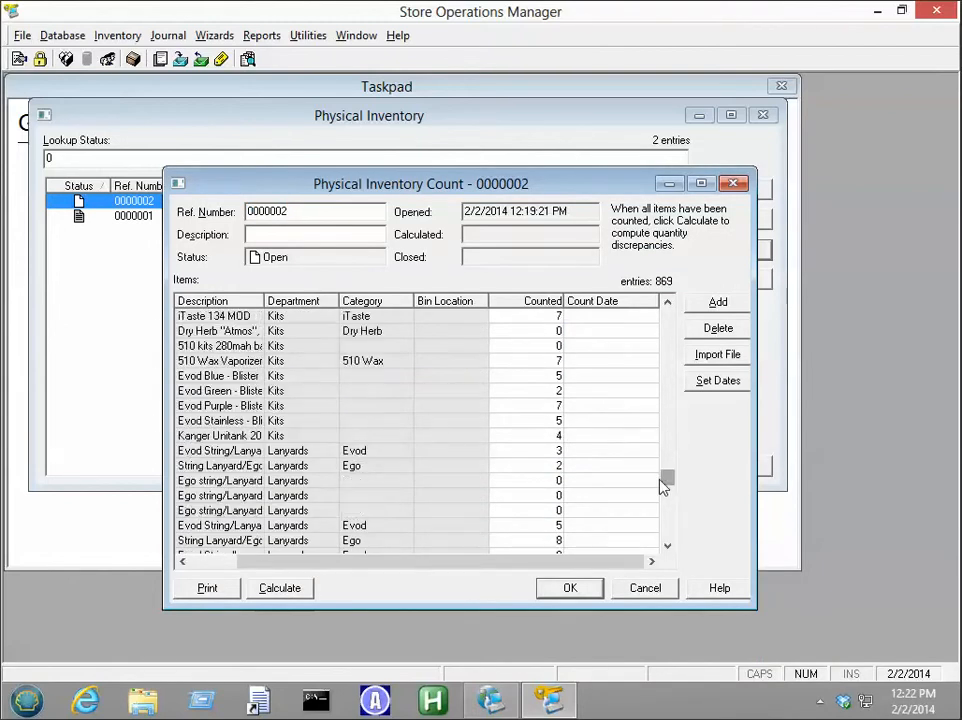
click(543, 482)
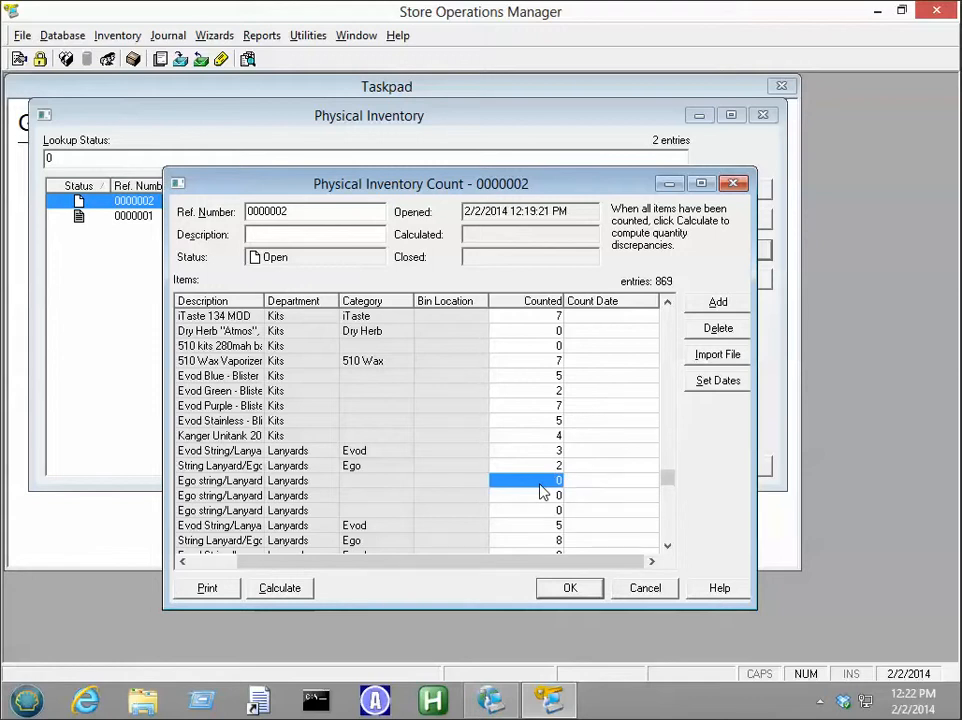
click(586, 596)
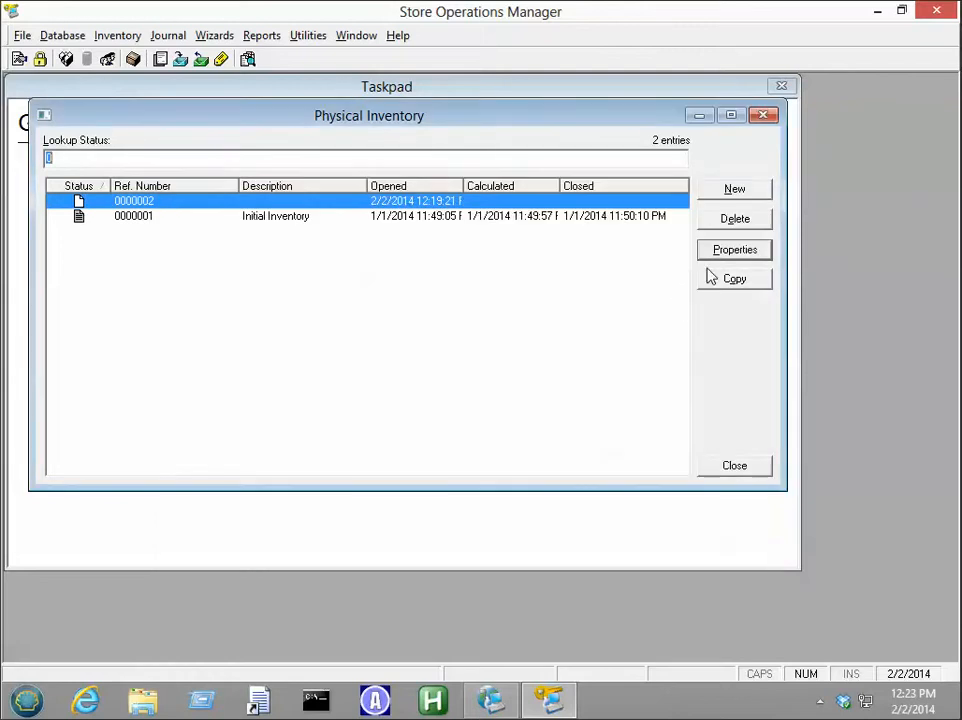
Reopen physical inventory count 0000002 and calculate the expected quantities and discrepancies for its items.
click(735, 250)
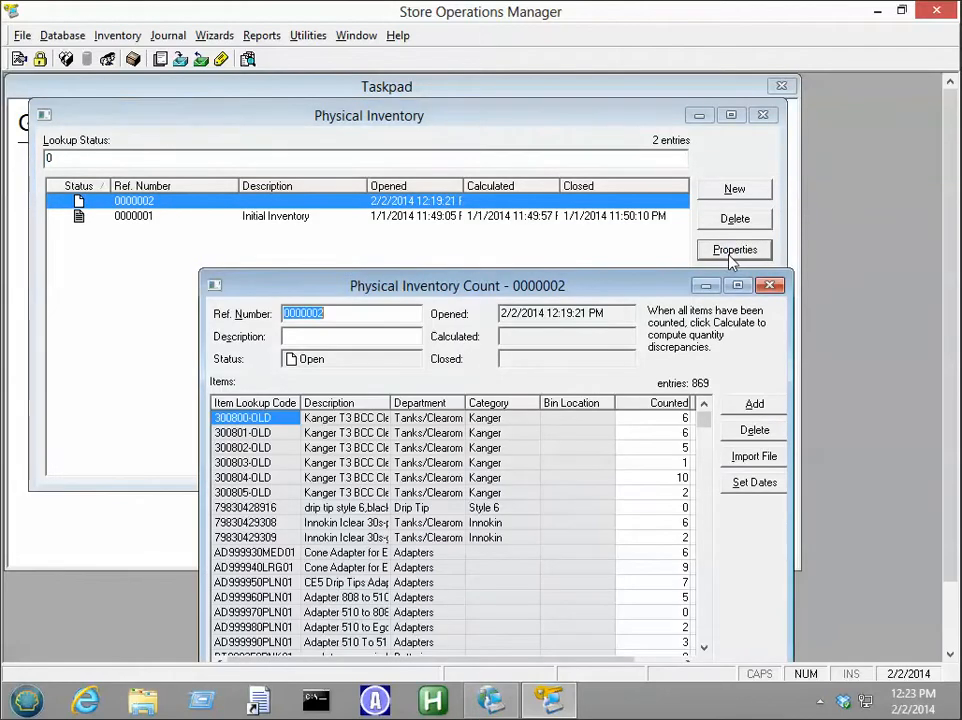
drag(665, 291, 636, 155)
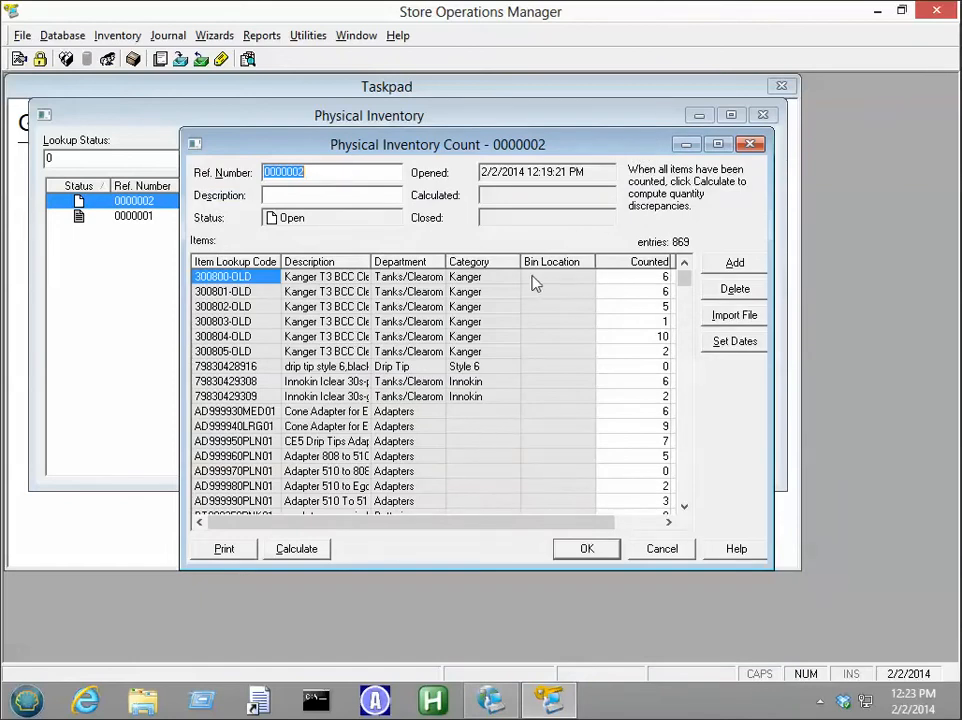
click(310, 549)
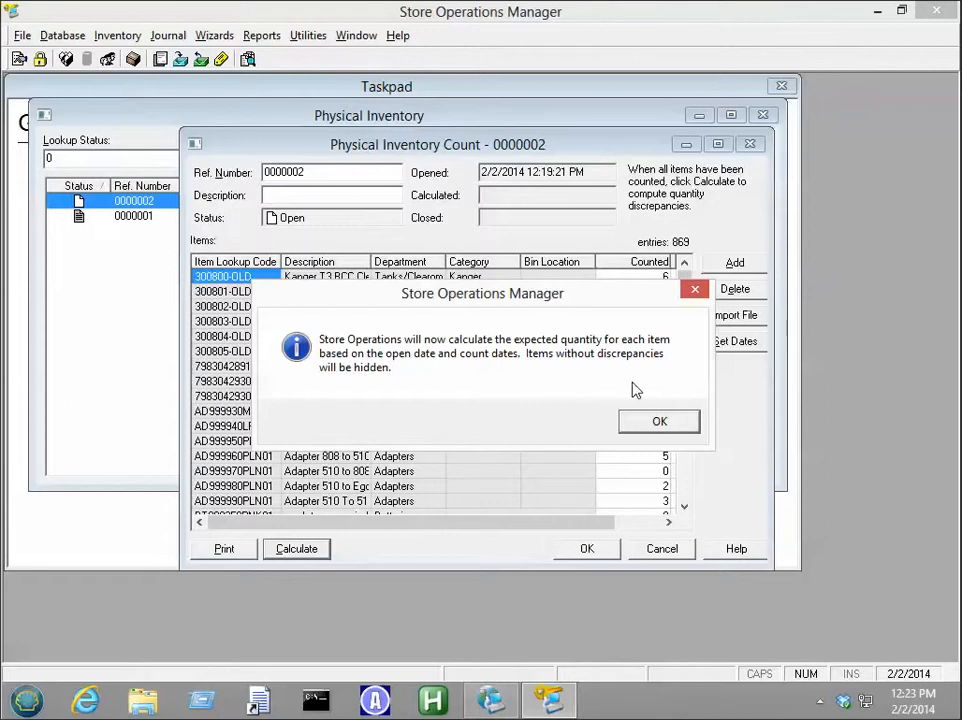
click(655, 421)
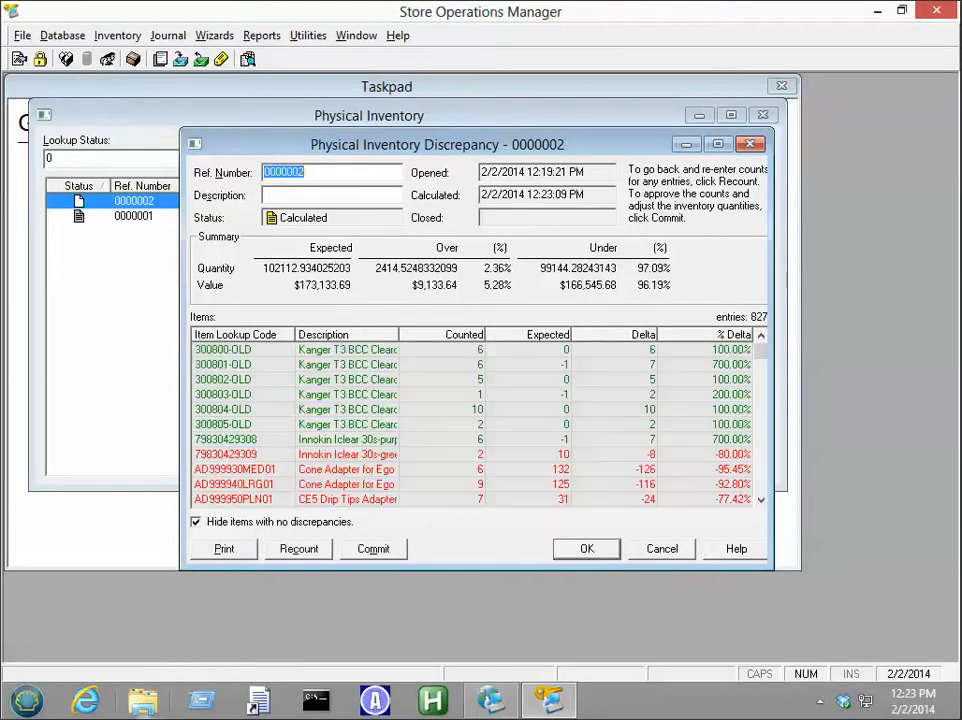
Compare the counted, expected and delta quantities of items 300800-OLD, 300801-OLD and AD999930MED01 in the discrepancy list.
click(462, 356)
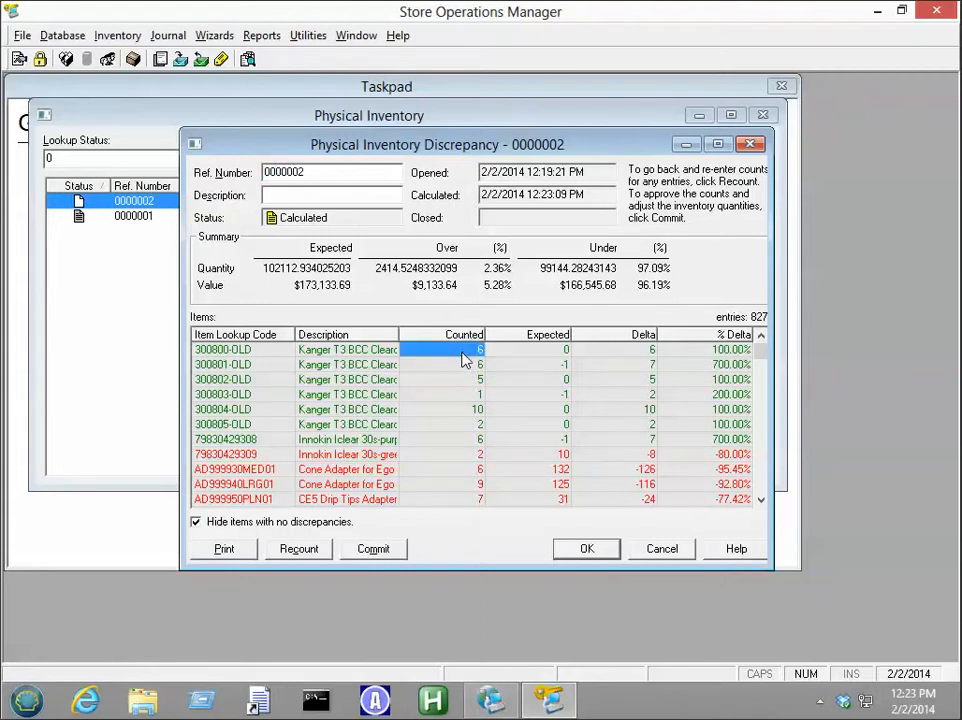
click(528, 354)
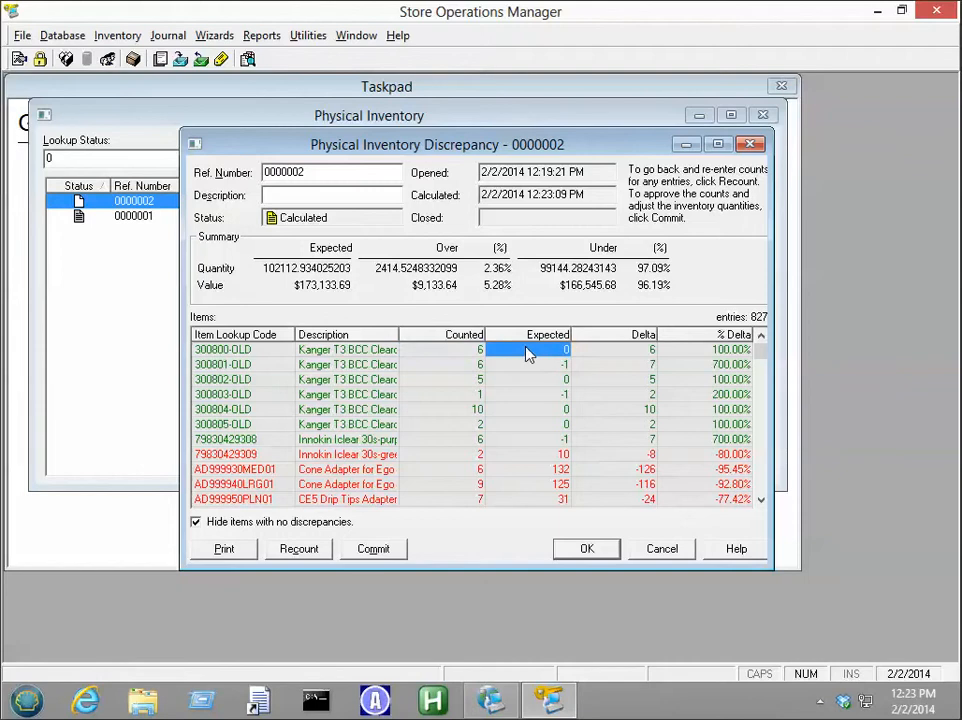
click(632, 355)
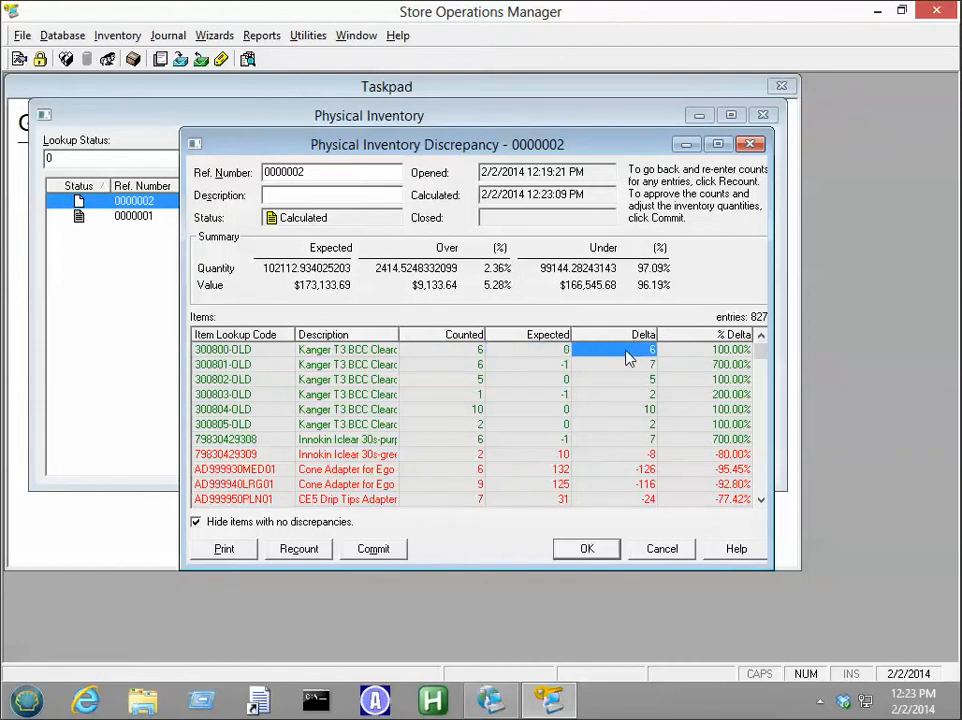
click(540, 364)
click(471, 366)
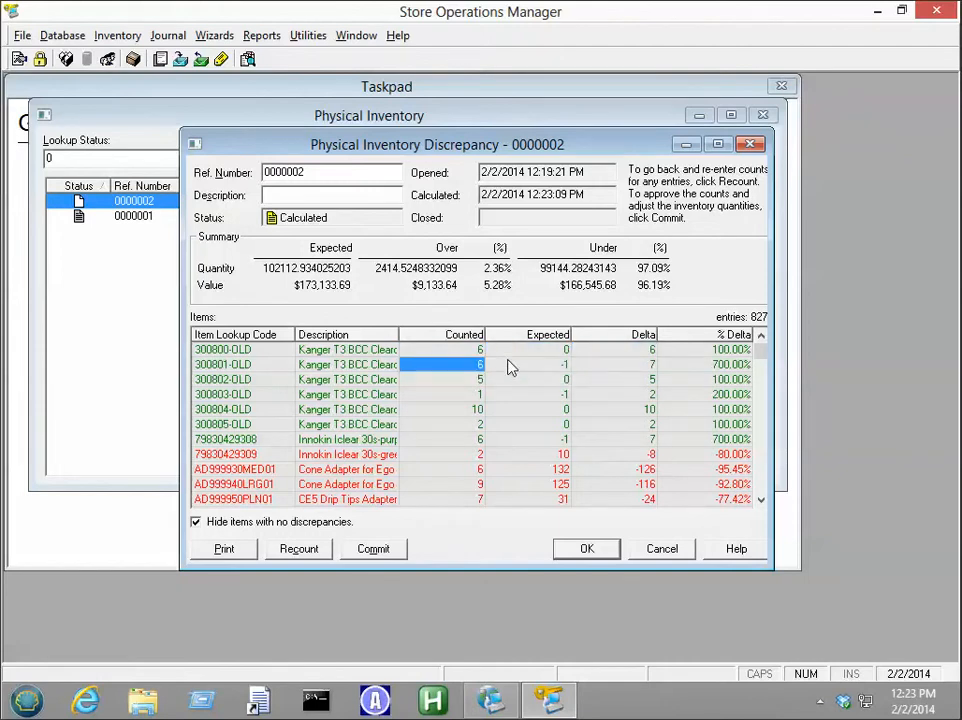
click(537, 368)
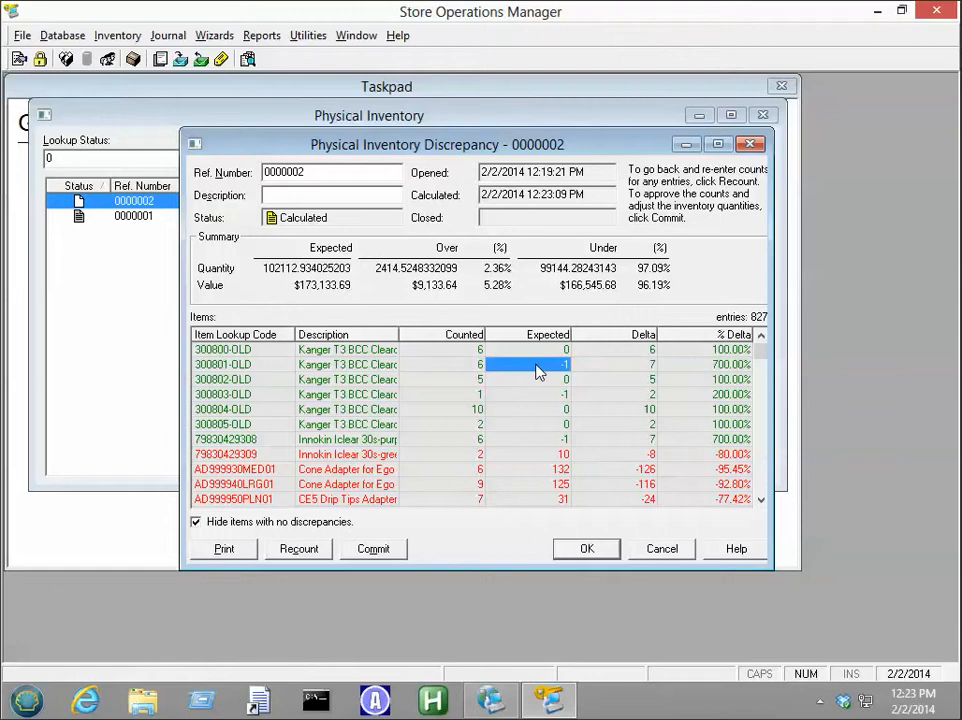
click(616, 369)
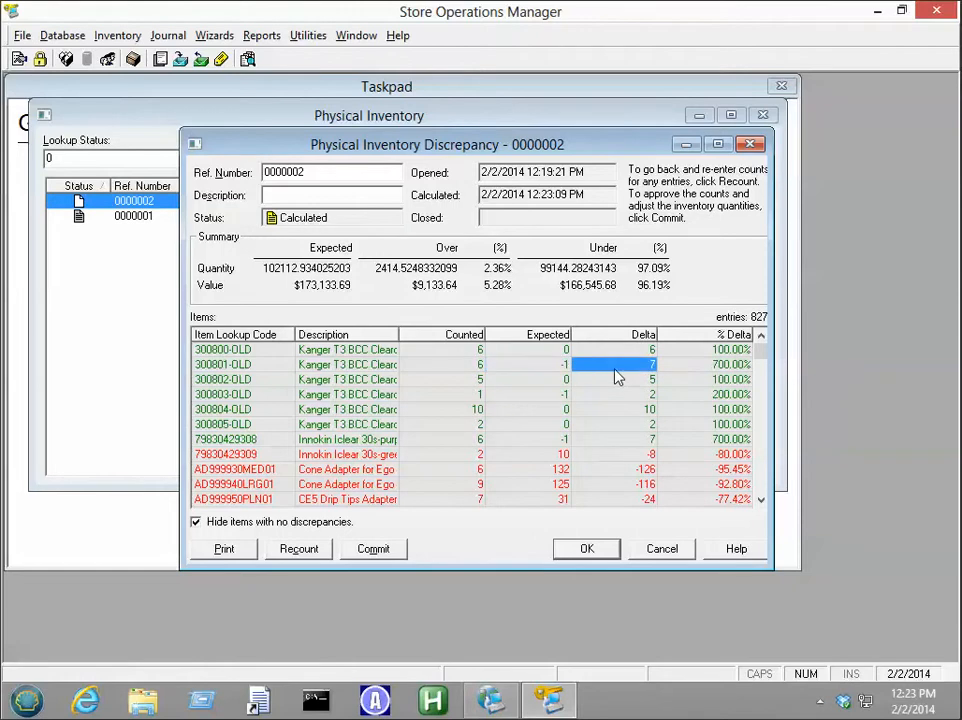
click(558, 471)
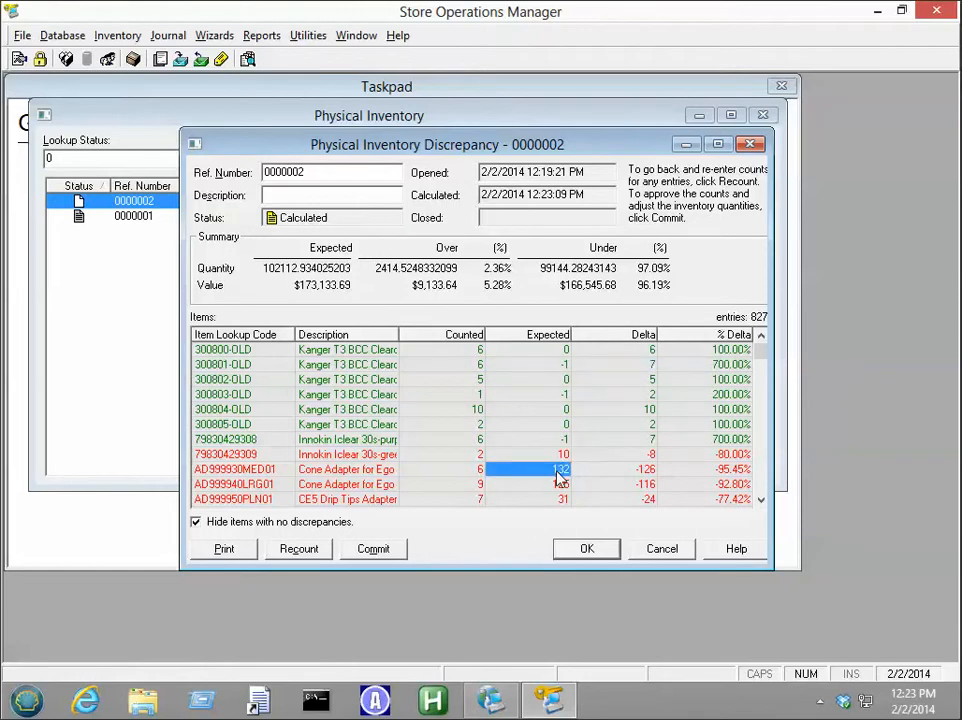
click(477, 474)
click(533, 474)
Return the inventory to an open count with Recount and calculate the discrepancies again.
click(313, 559)
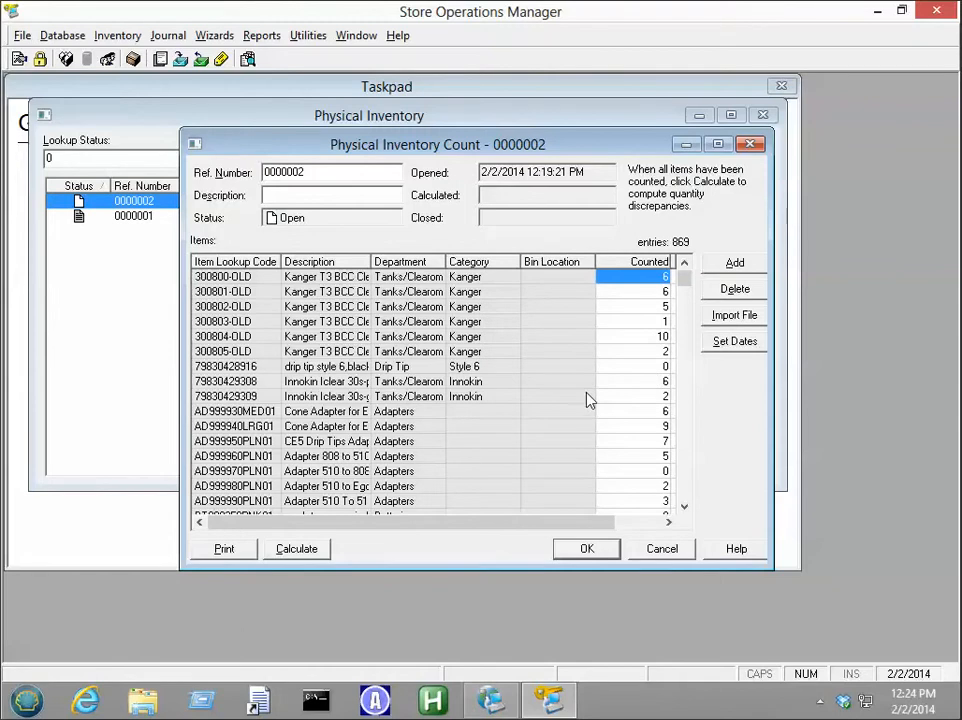
click(312, 549)
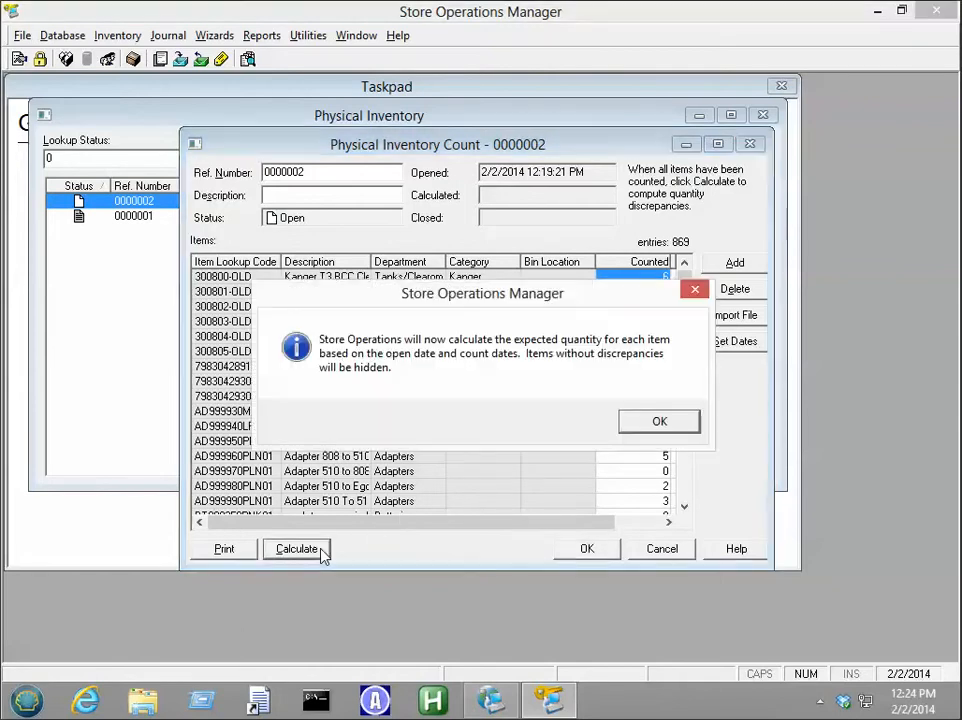
click(659, 421)
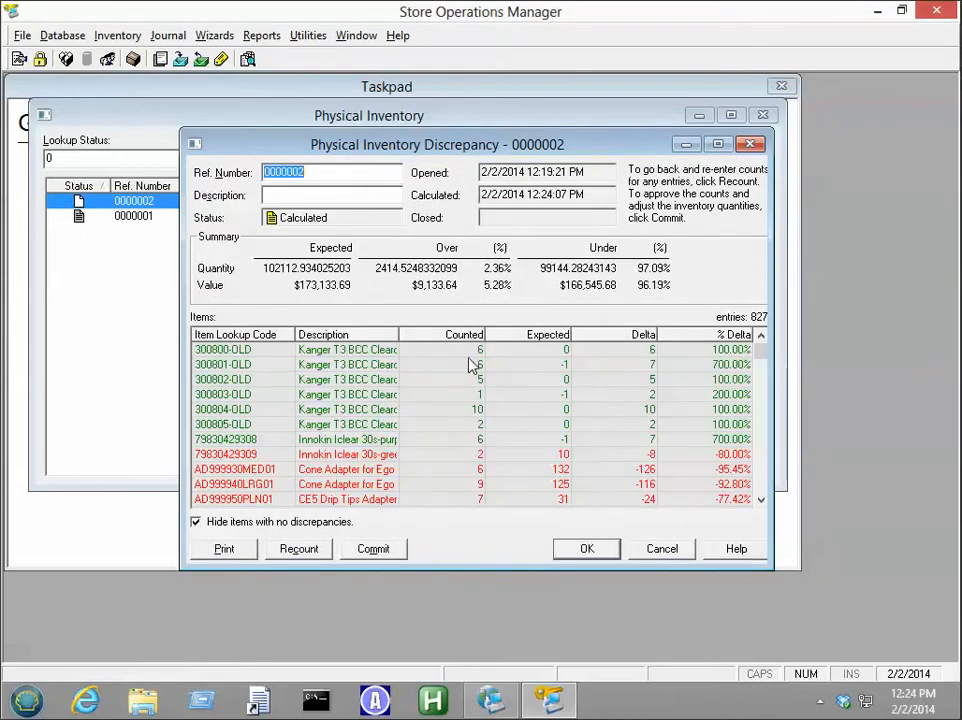
click(460, 460)
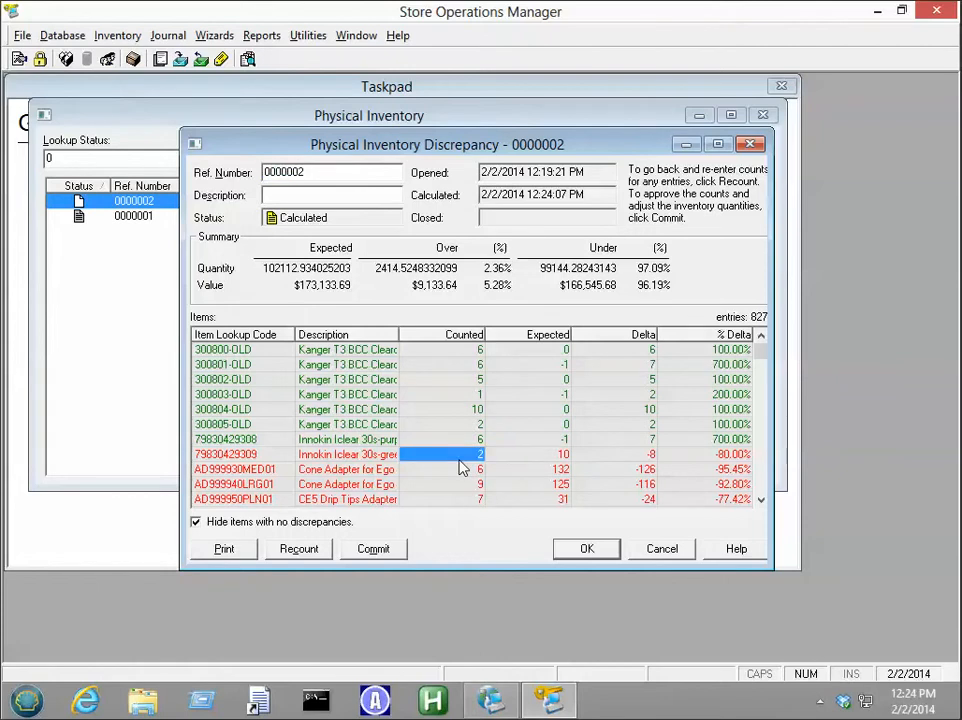
key(Tab)
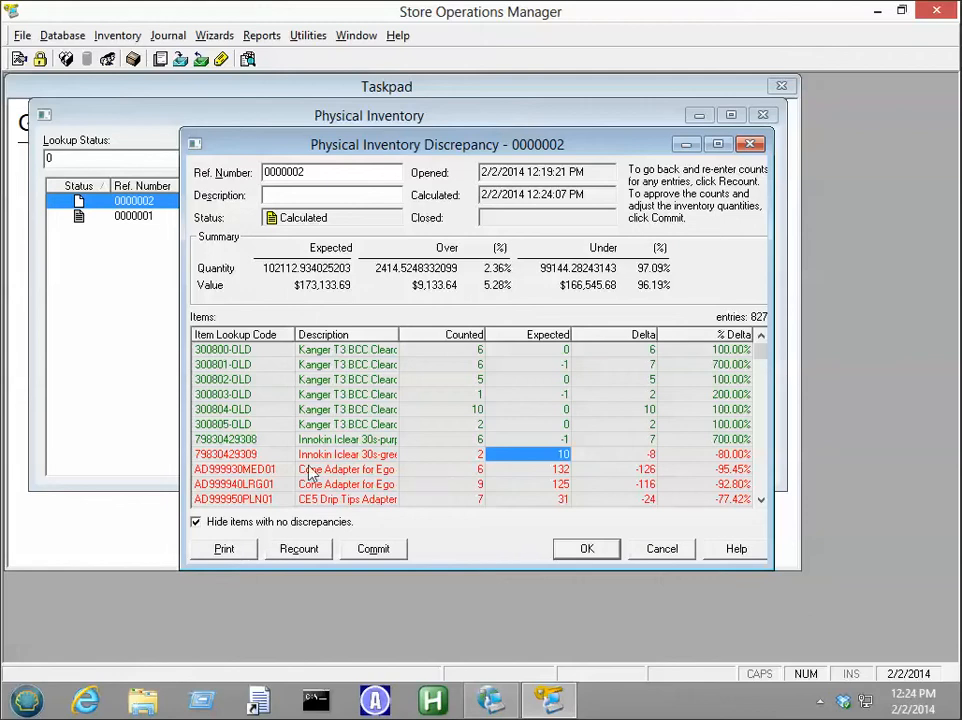
click(371, 555)
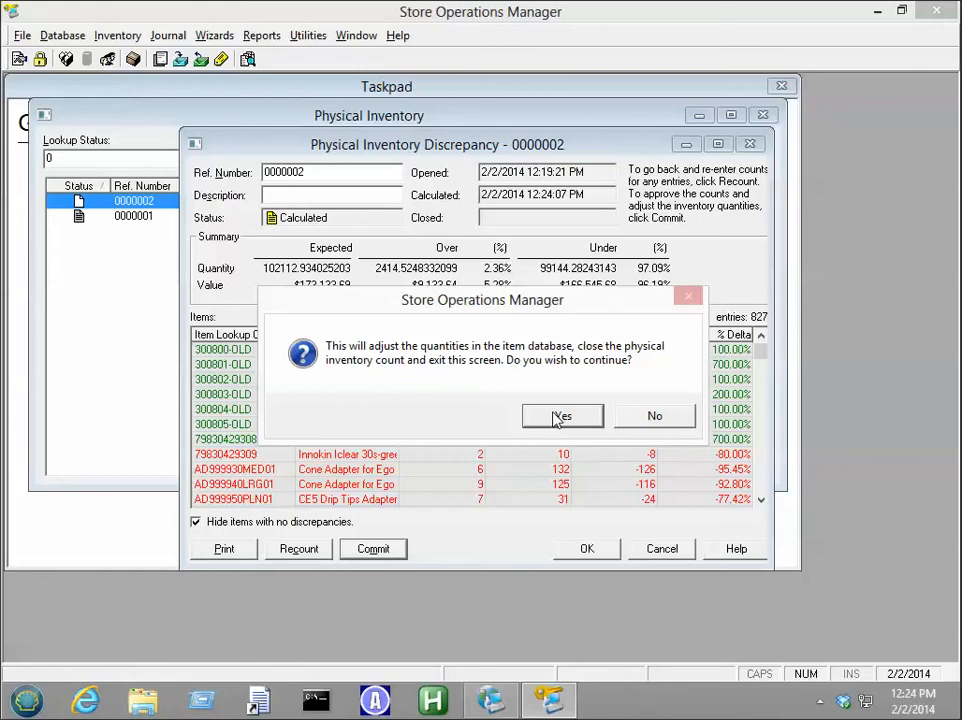
click(559, 419)
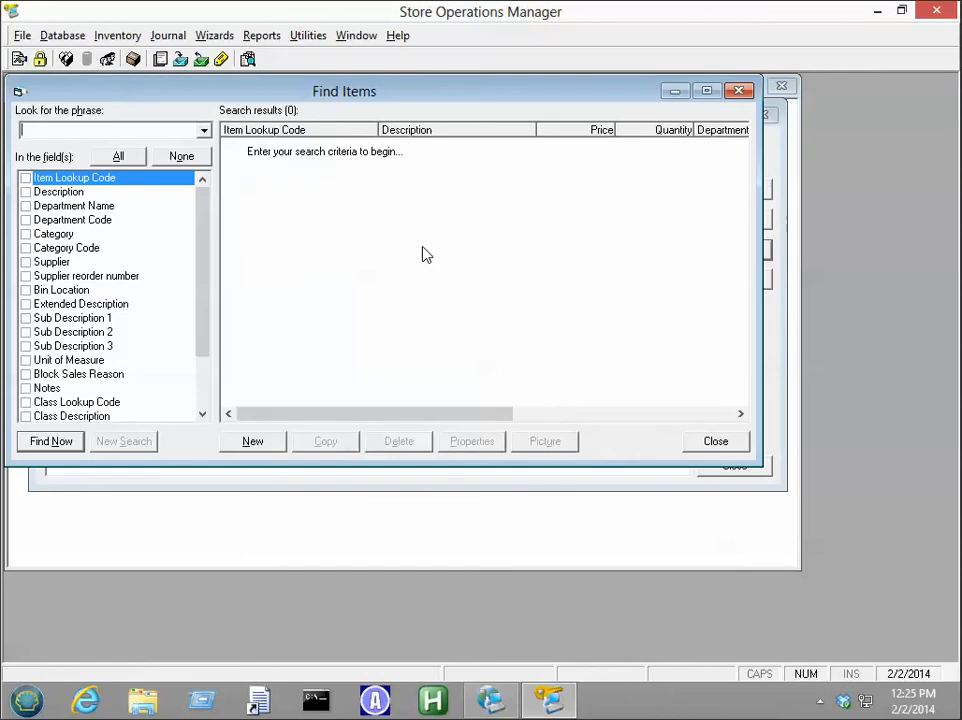
List all items without search criteria and check their quantities.
click(69, 438)
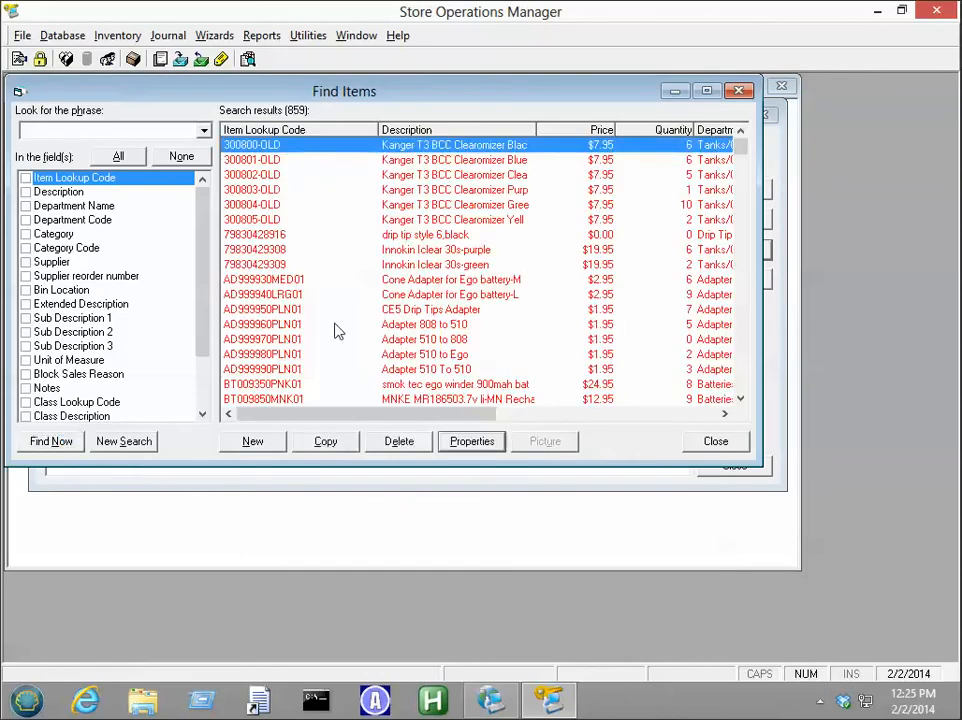
click(548, 207)
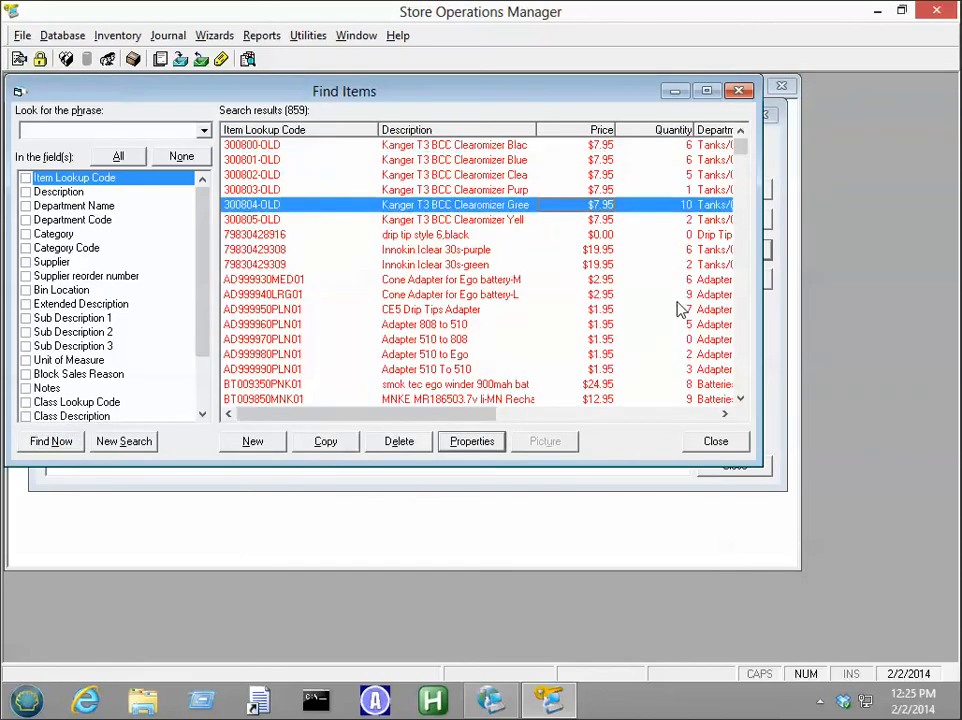
Generate the Item Value List report with its default filter and check the item quantities in it.
click(261, 35)
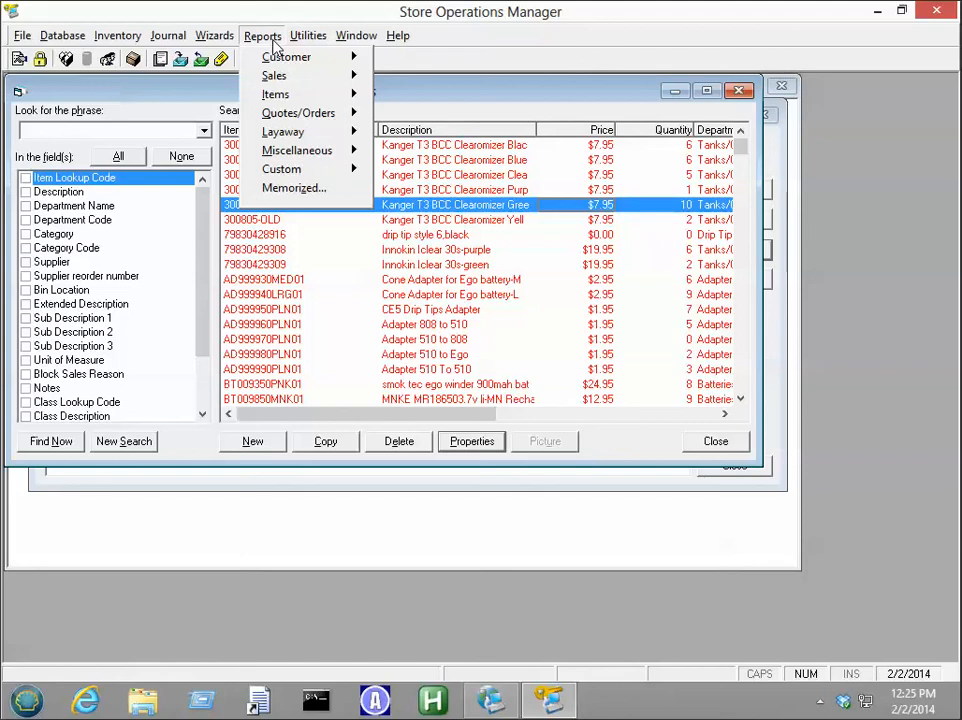
mouse_move(280, 94)
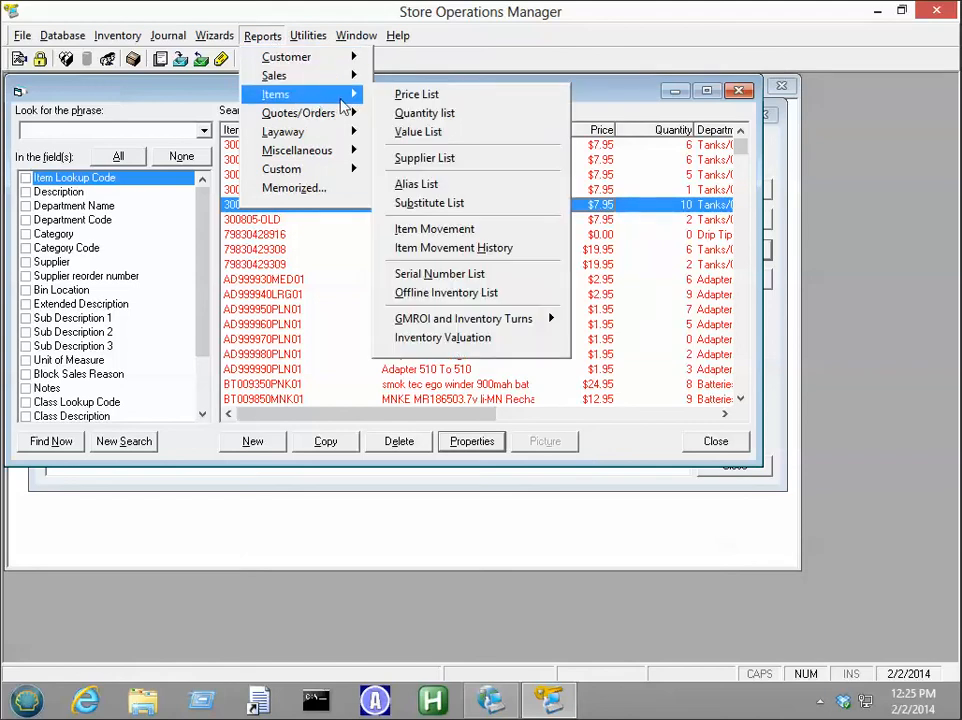
click(432, 132)
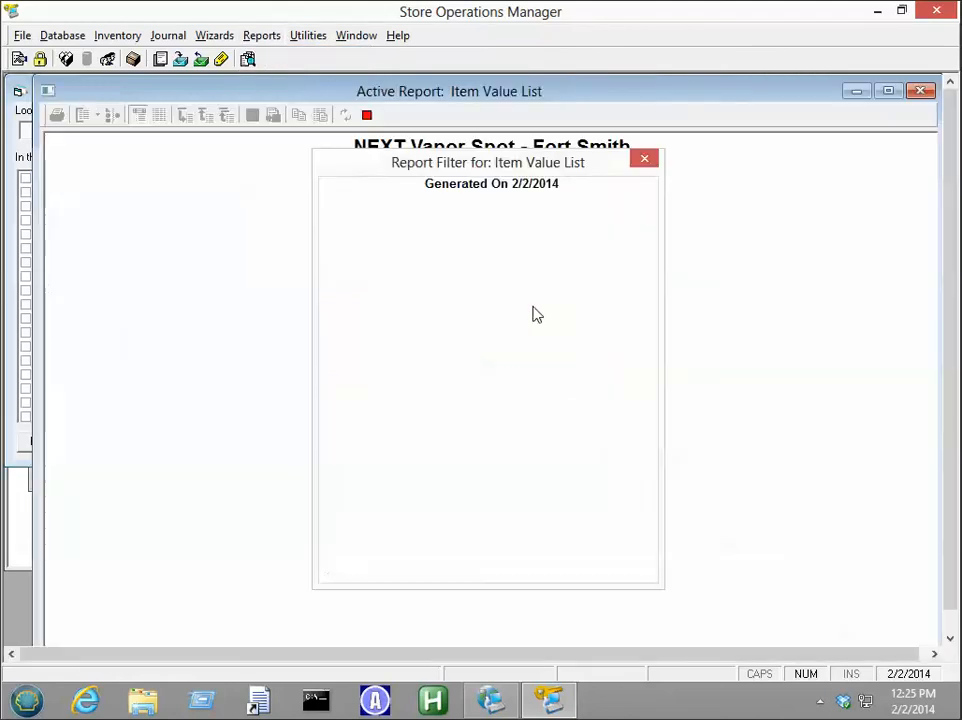
click(533, 561)
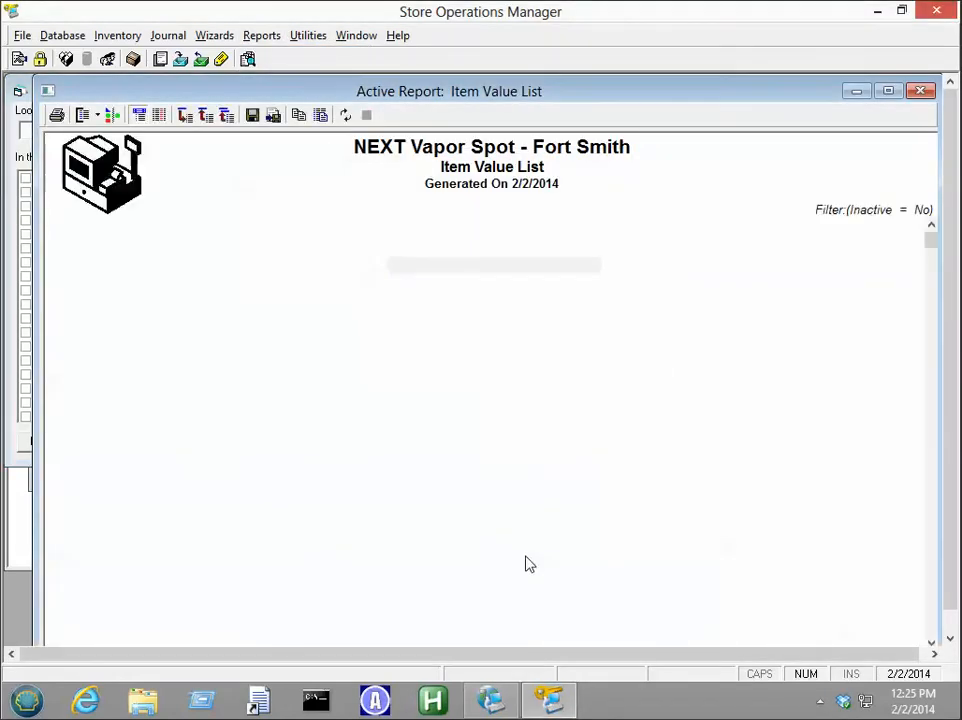
click(622, 327)
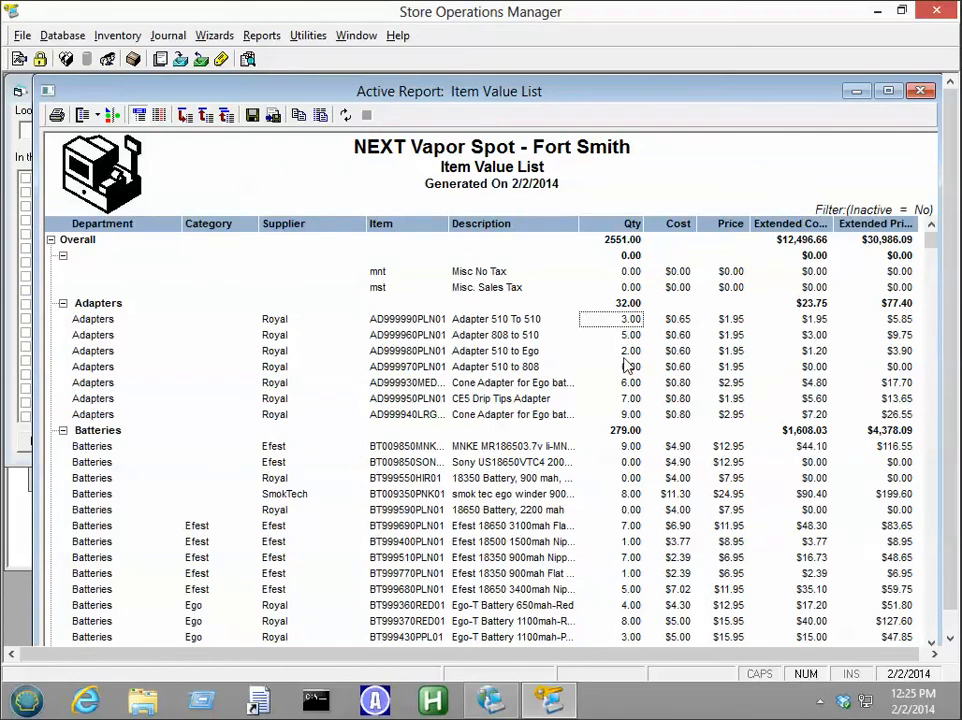